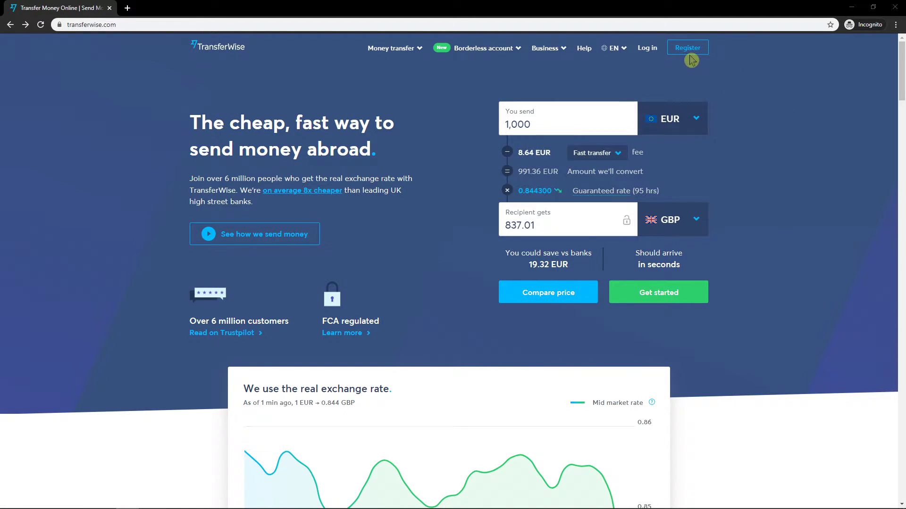
# - Look over the Register sign-up form, then switch to the signed-in Activity window
pyautogui.click(687, 47)
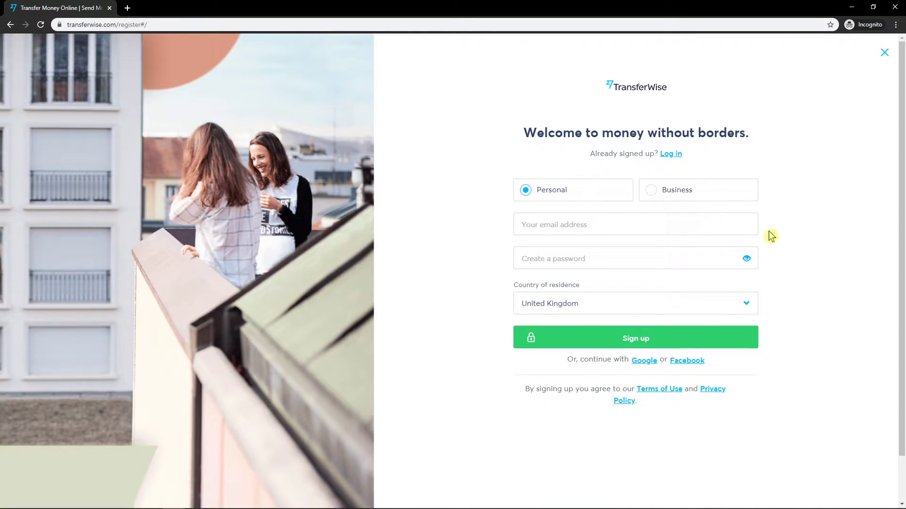
pyautogui.moveTo(767, 134); pyautogui.dragTo(527, 133)
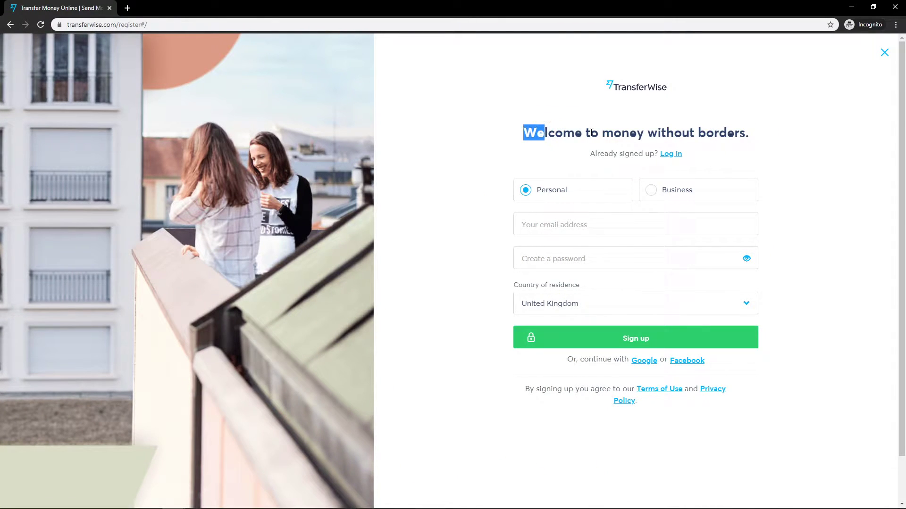
pyautogui.click(650, 276)
pyautogui.click(635, 303)
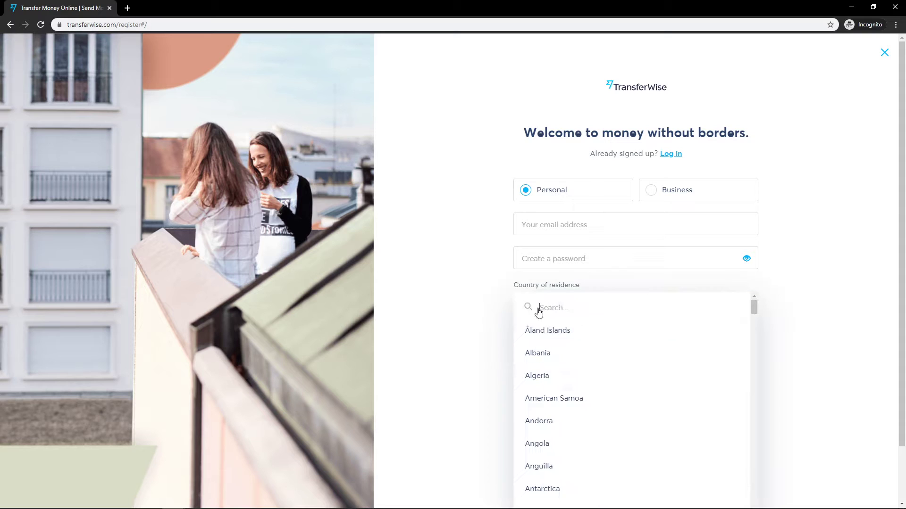
pyautogui.click(453, 315)
pyautogui.click(851, 7)
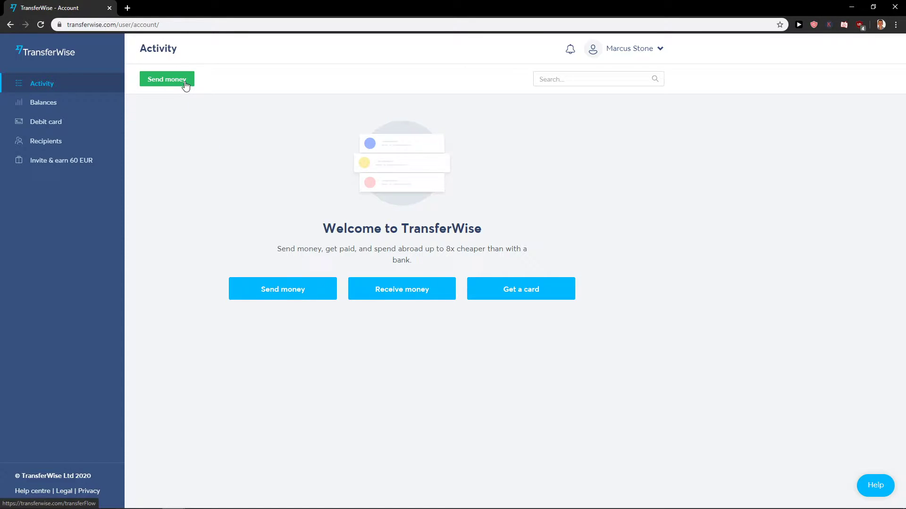
# - Start a new Send money transfer and set the You send currency to USD
pyautogui.click(186, 84)
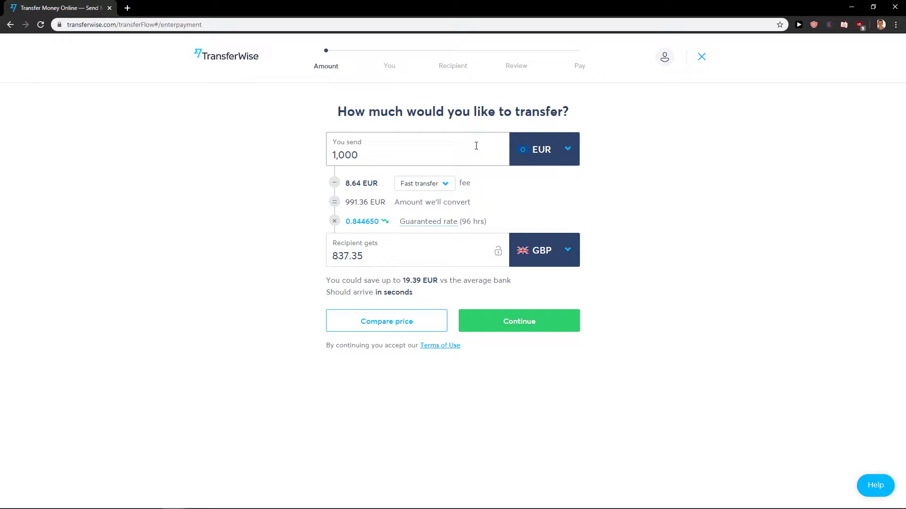
pyautogui.moveTo(336, 111); pyautogui.dragTo(414, 113)
pyautogui.moveTo(506, 119); pyautogui.dragTo(637, 124)
pyautogui.click(607, 135)
pyautogui.click(568, 150)
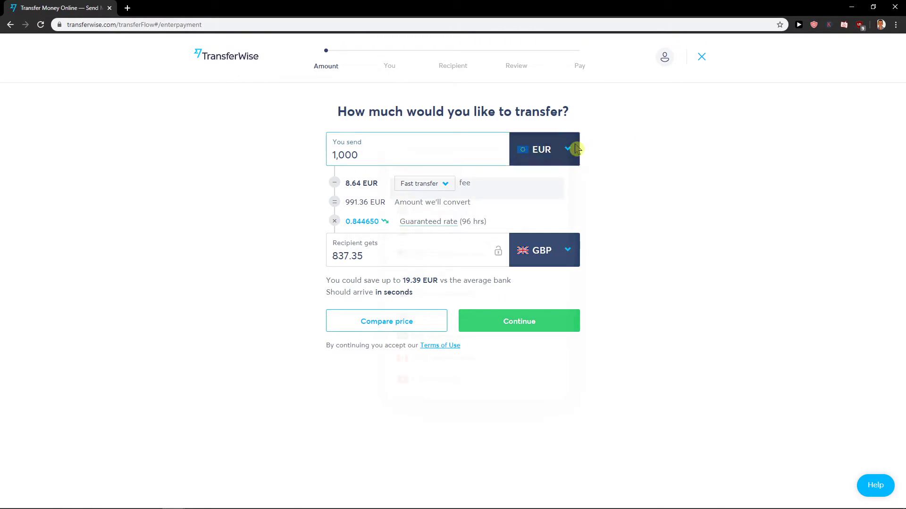
pyautogui.click(489, 258)
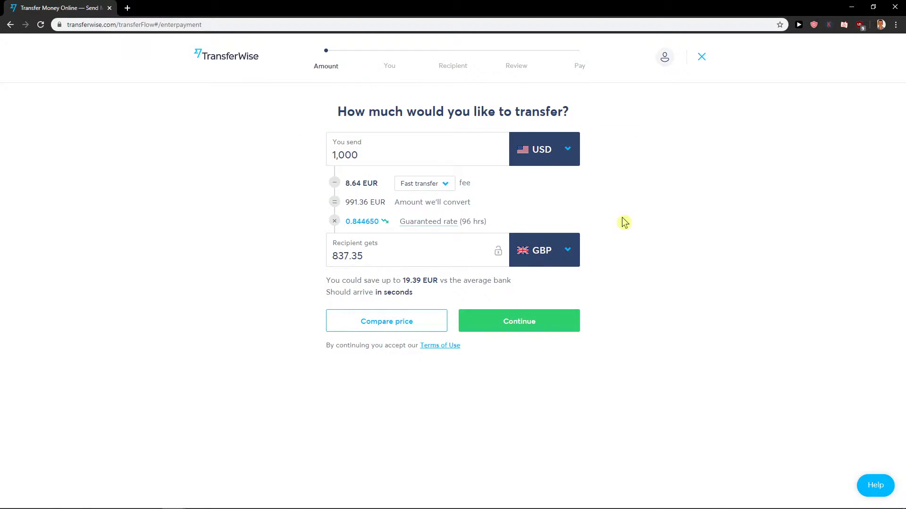
# - Set Recipient gets to EUR for a quote of 1,000 USD to 893.52 EUR
pyautogui.click(544, 249)
pyautogui.click(474, 292)
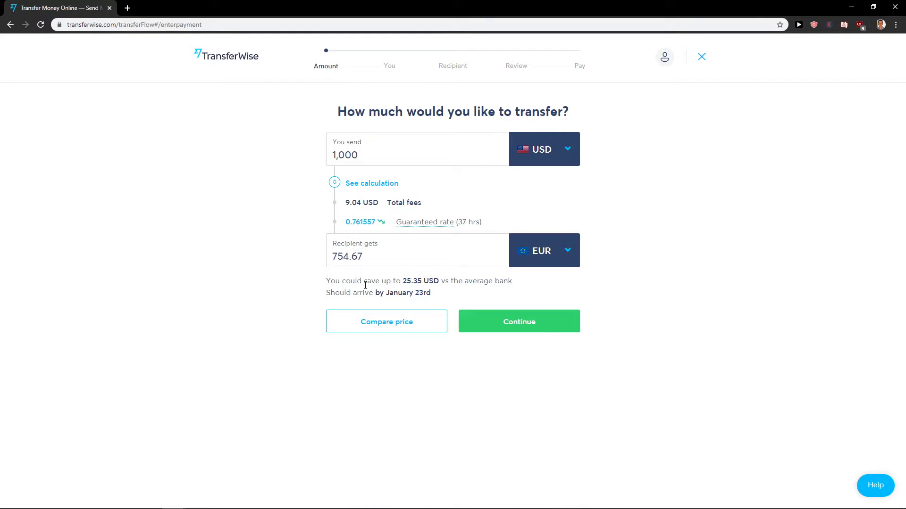
pyautogui.click(427, 151)
pyautogui.click(283, 154)
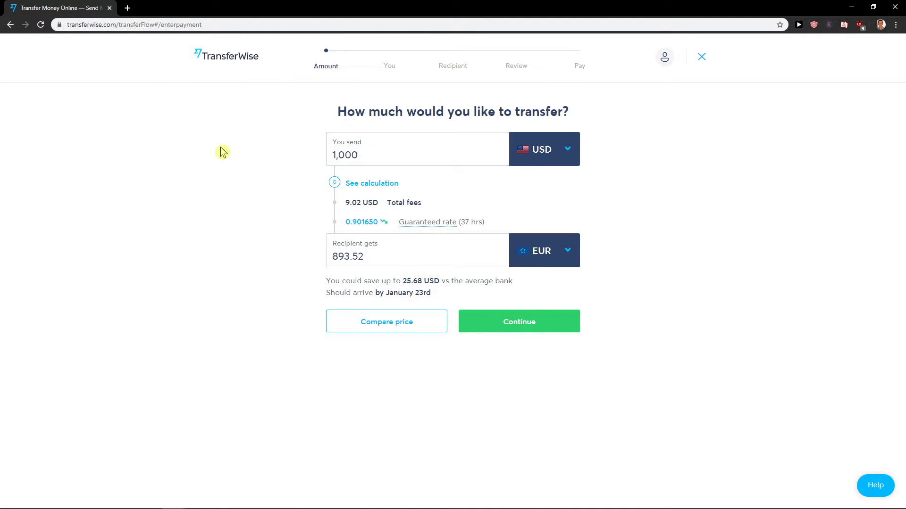
pyautogui.moveTo(366, 256); pyautogui.dragTo(290, 258)
pyautogui.moveTo(368, 256); pyautogui.dragTo(312, 256)
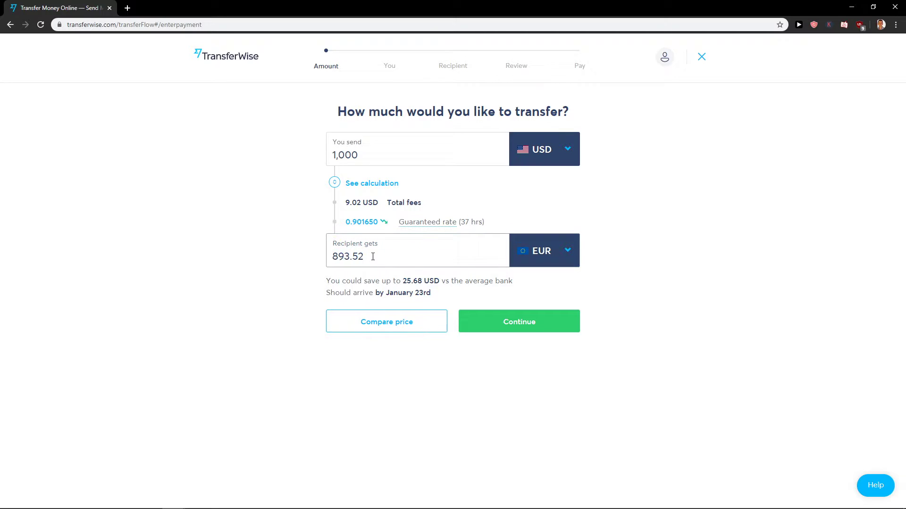
pyautogui.click(235, 260)
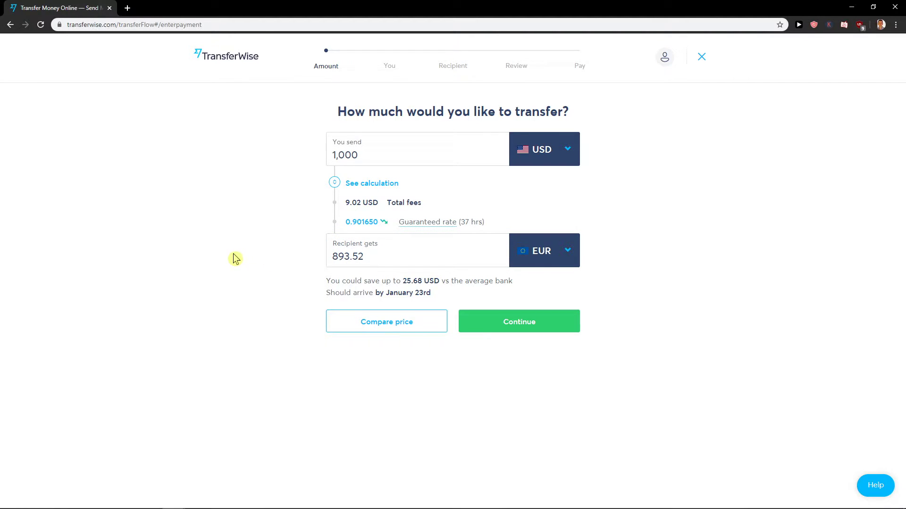
pyautogui.click(498, 328)
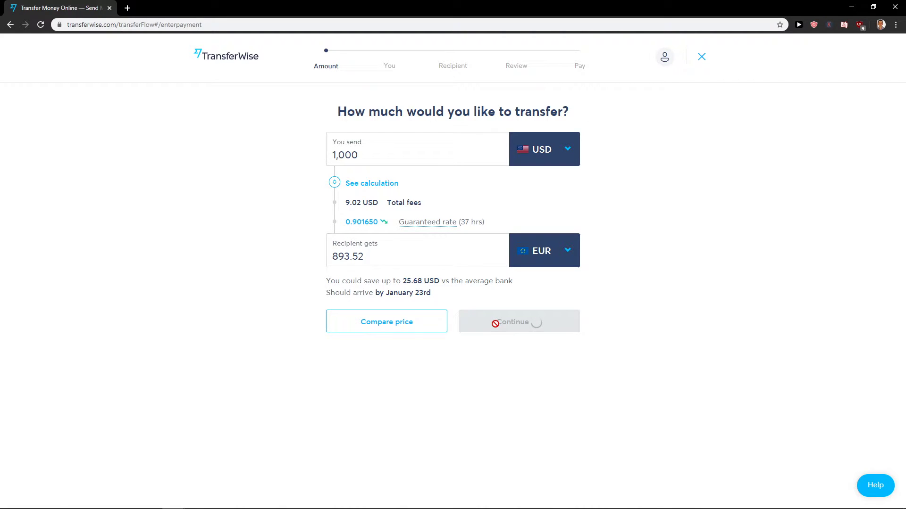
pyautogui.click(388, 65)
pyautogui.moveTo(339, 112); pyautogui.dragTo(593, 120)
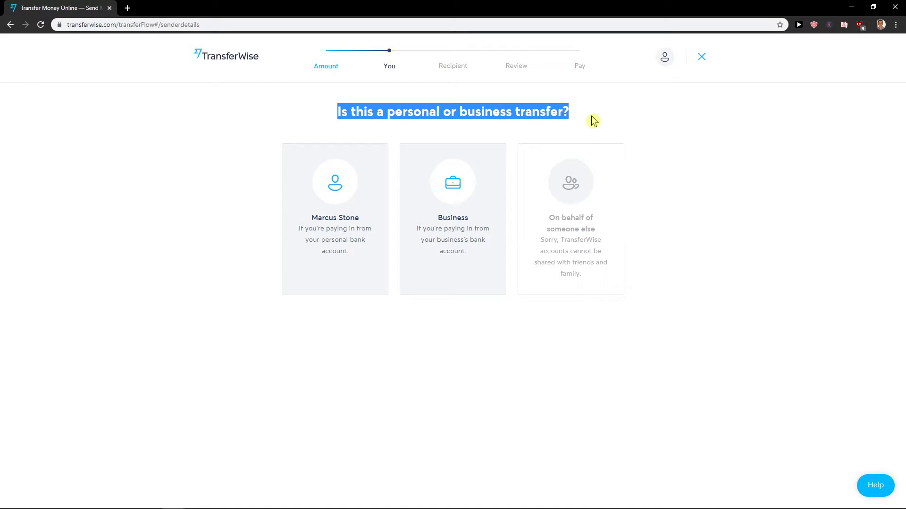
pyautogui.click(346, 283)
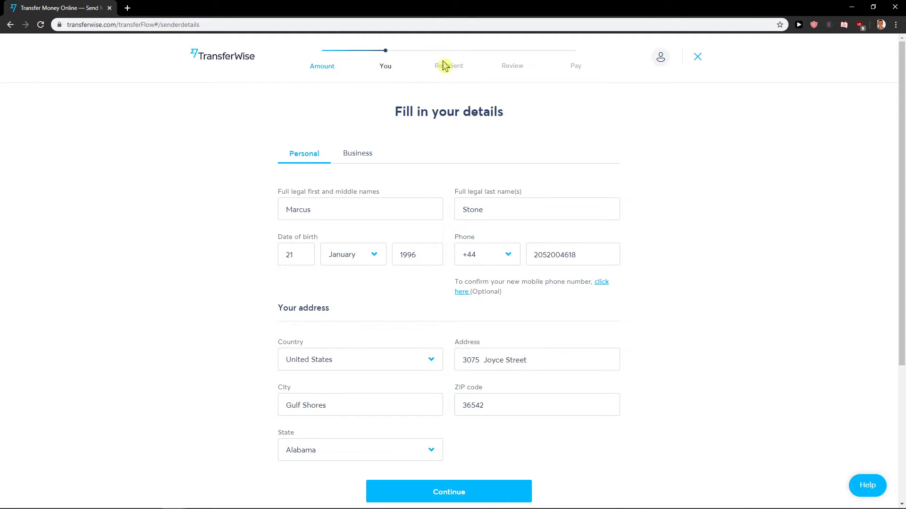
pyautogui.click(464, 491)
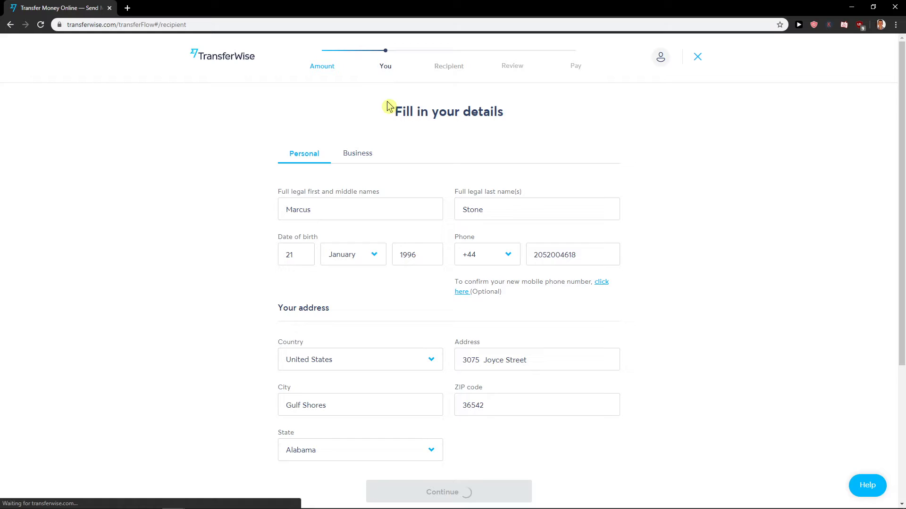
pyautogui.moveTo(377, 112); pyautogui.dragTo(576, 112)
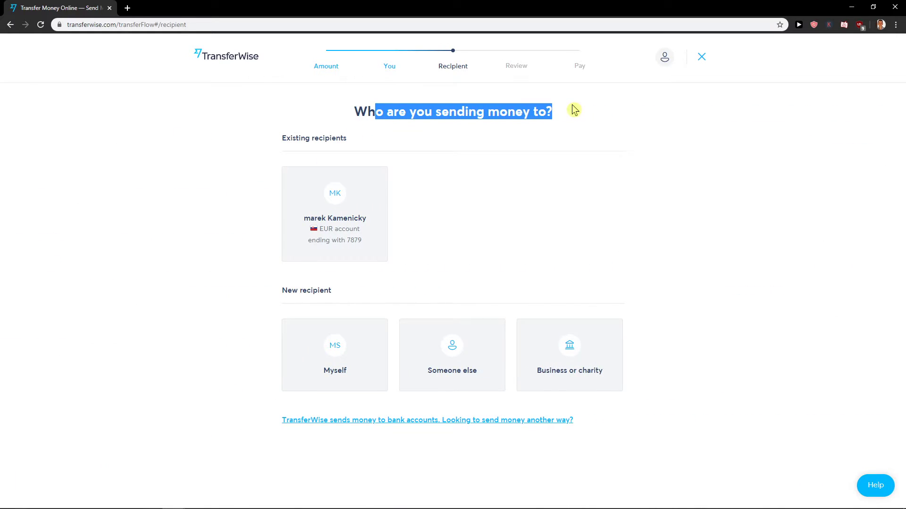
# - Add Someone else as recipient and autofill the form from the saved address suggestion
pyautogui.click(496, 192)
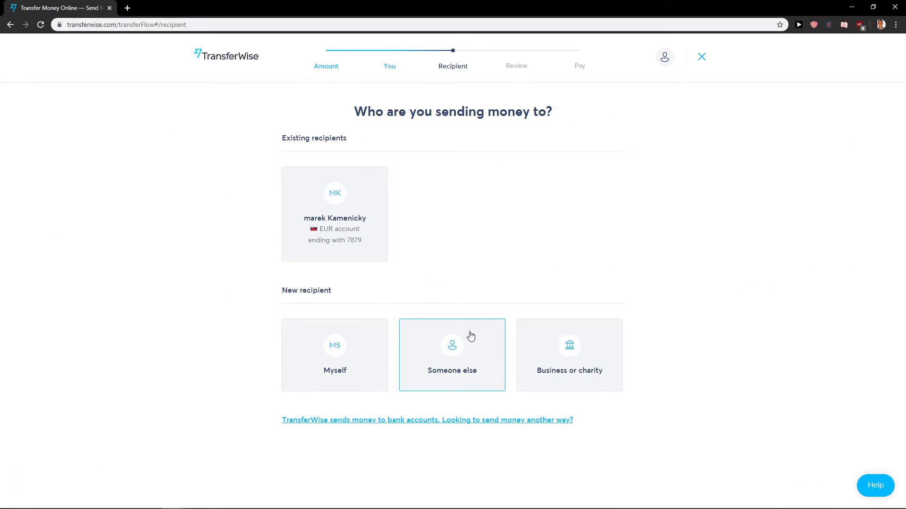
pyautogui.click(452, 355)
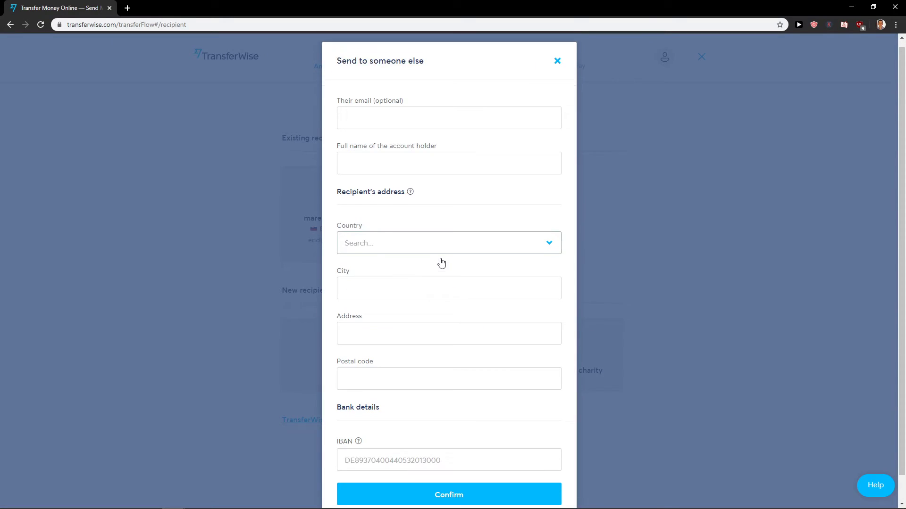
pyautogui.scroll(1, 506, 371)
pyautogui.click(404, 125)
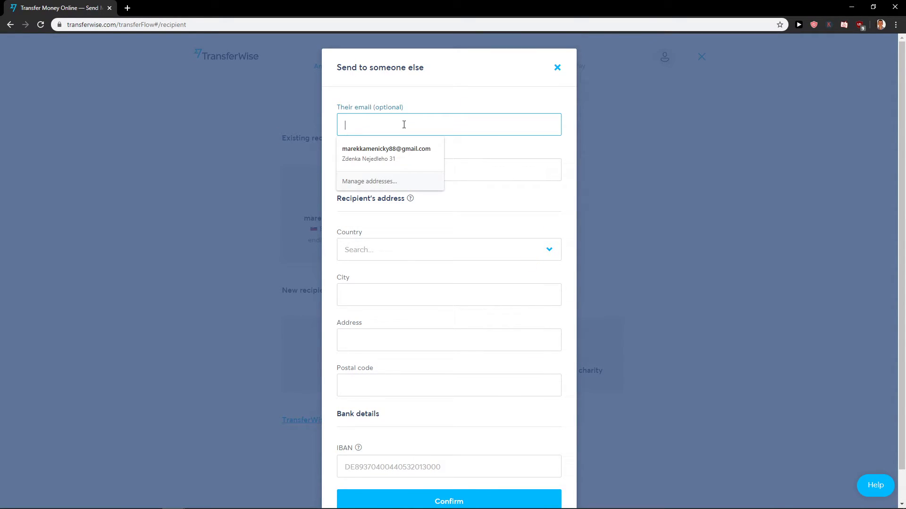
pyautogui.click(380, 153)
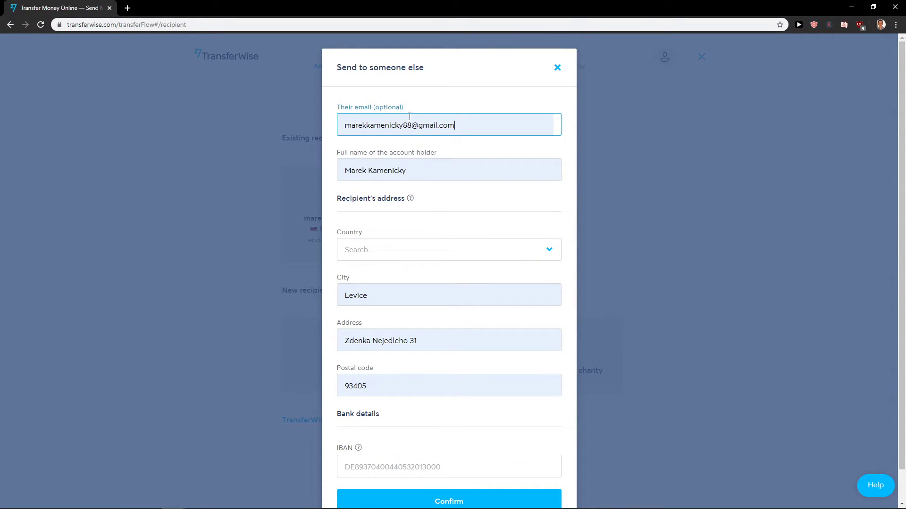
# - Select the digits in the recipient's email address to correct them
pyautogui.click(408, 125)
pyautogui.press('End')
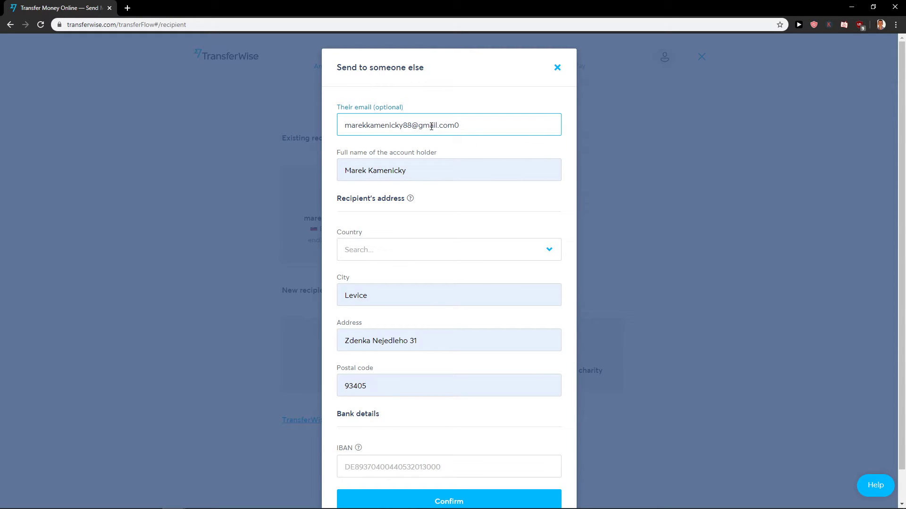
pyautogui.click(413, 126)
pyautogui.moveTo(413, 125); pyautogui.dragTo(403, 126)
pyautogui.write('0')
# - Enter the recipient's Slovak IBAN and set the address country to Slovakia
pyautogui.click(405, 466)
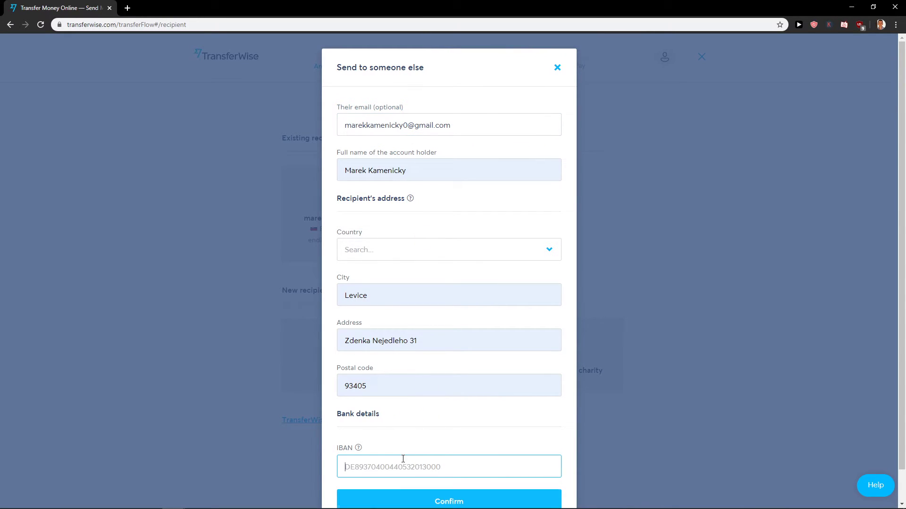
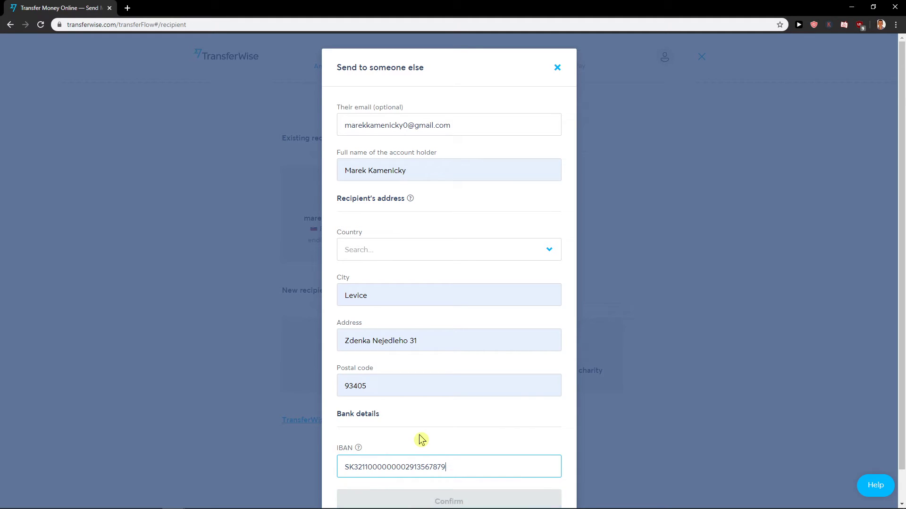
pyautogui.click(414, 467)
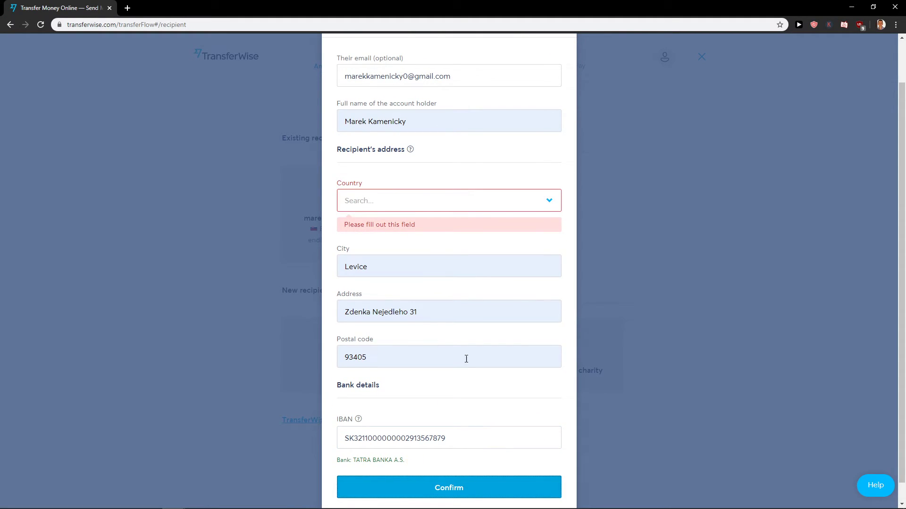
pyautogui.click(449, 200)
pyautogui.write('slov')
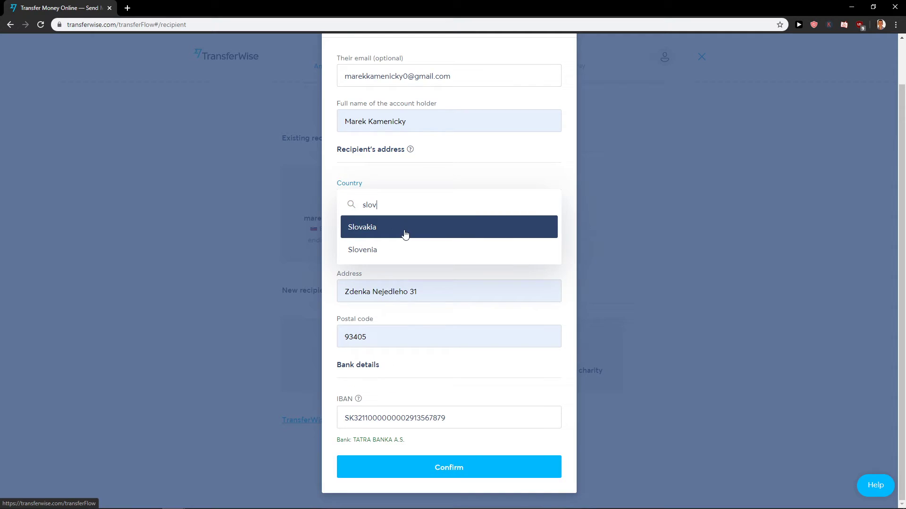
pyautogui.click(406, 227)
pyautogui.click(447, 466)
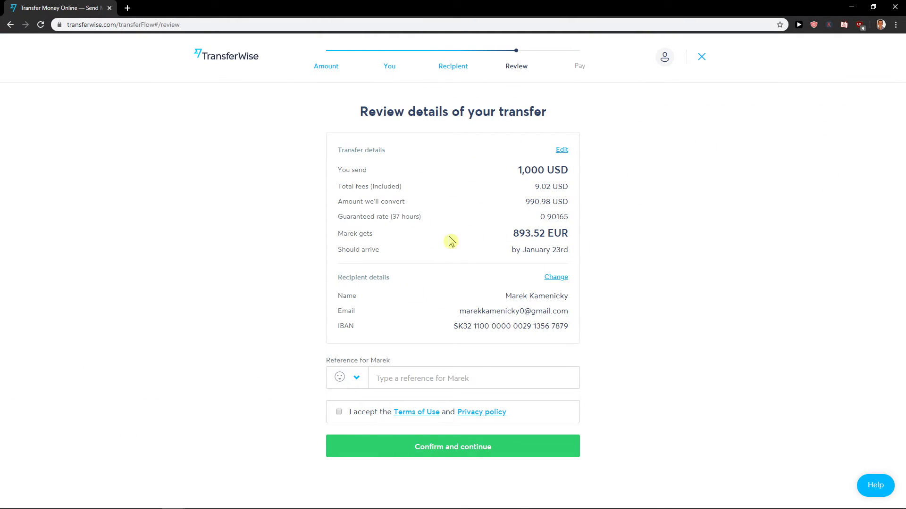
pyautogui.click(396, 382)
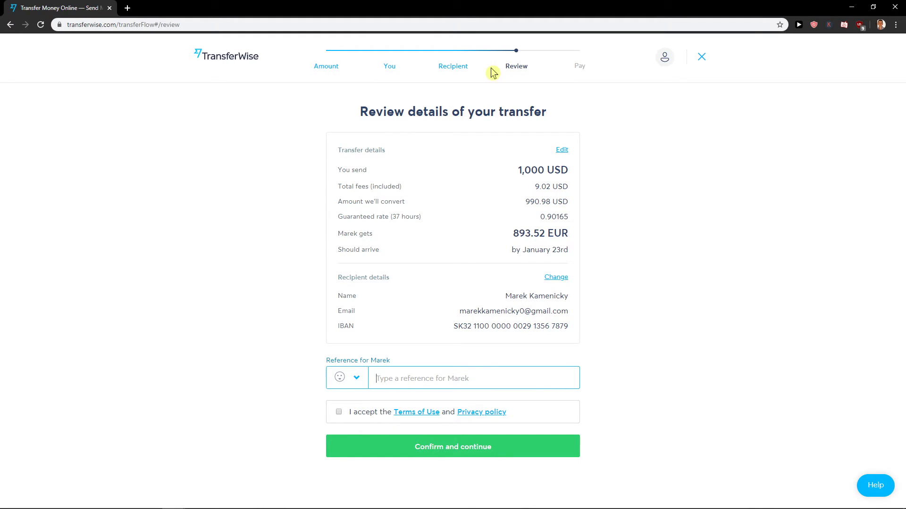